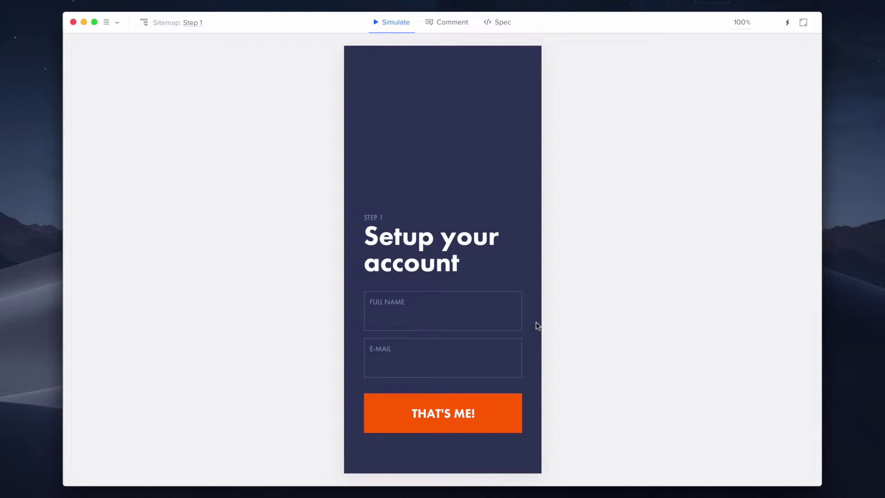
Enter a full name and an e-mail address on Step 1, then submit with THAT'S ME!
type("John Doe")
key("Tab")
type("john")
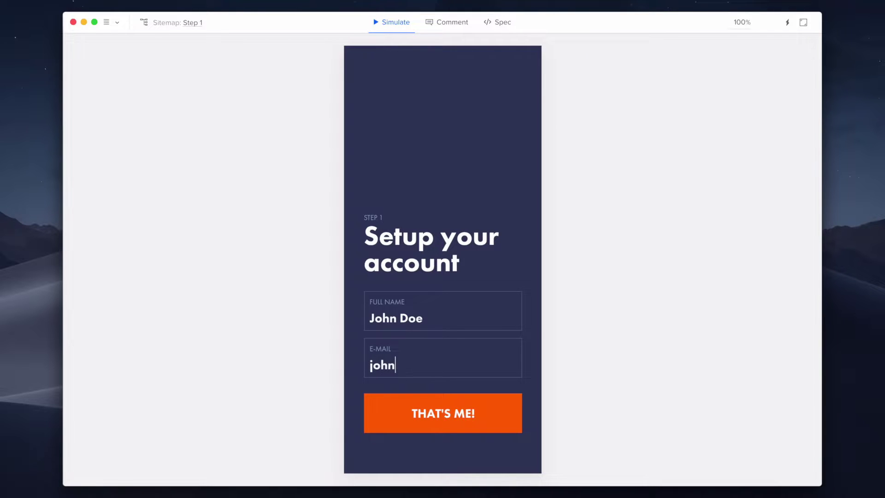
type("@doe.com")
left_click(505, 411)
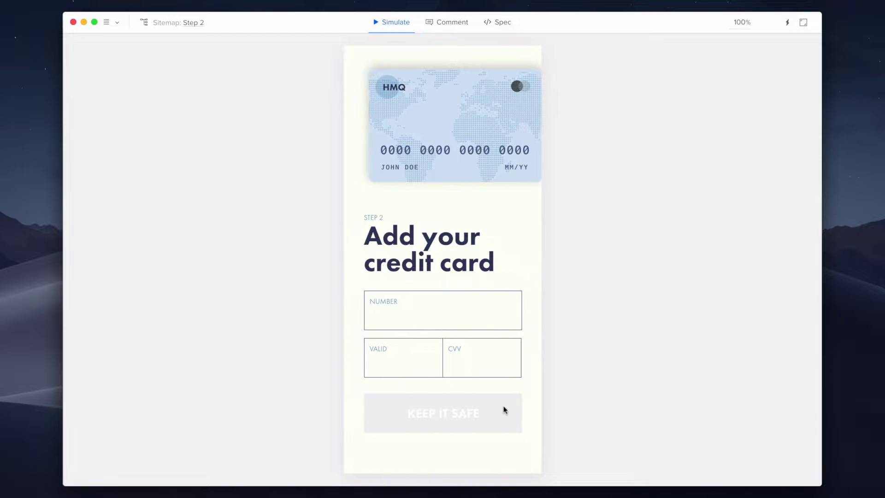
Enter a test card number, expiry 05/20 and a CVV, then save with KEEP IT SAFE
left_click(494, 340)
type("51")
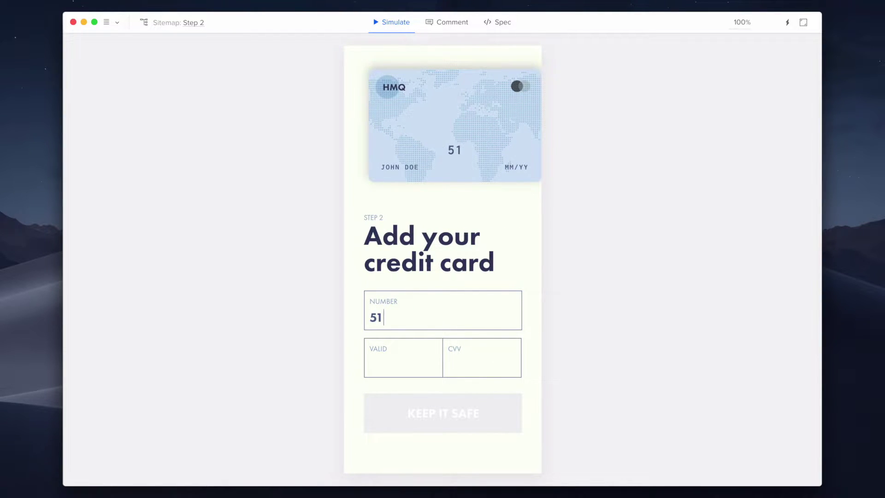
type("00 2342 ")
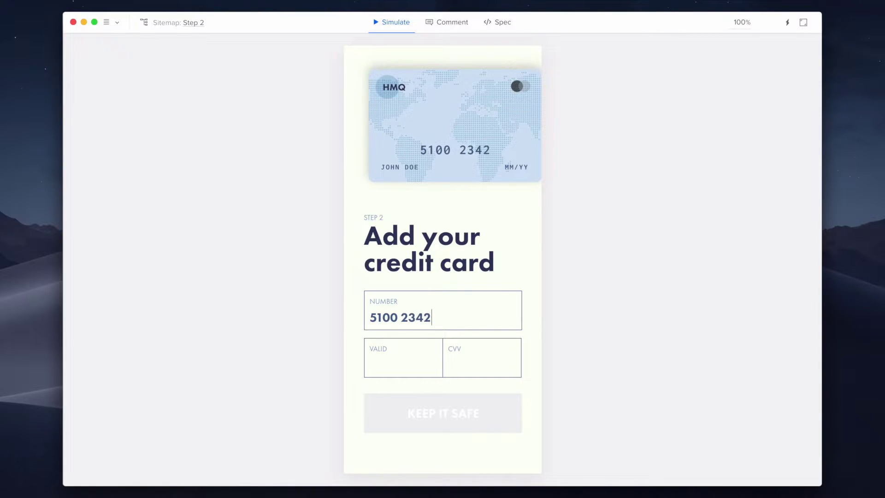
type("0001 ")
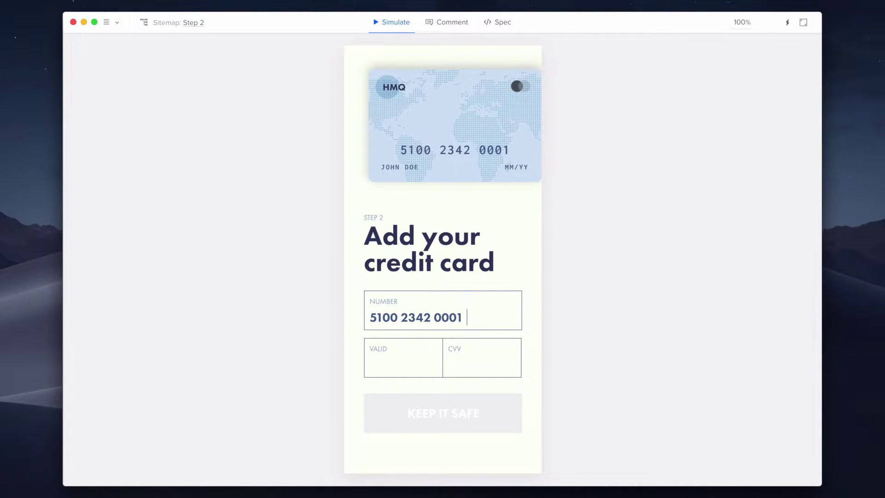
type("0000")
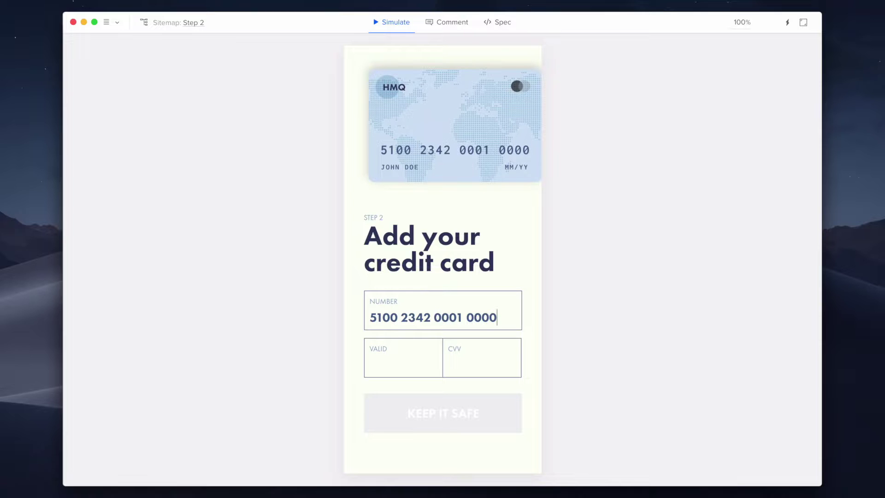
left_click(370, 364)
type("05/20")
left_click(448, 364)
type("432")
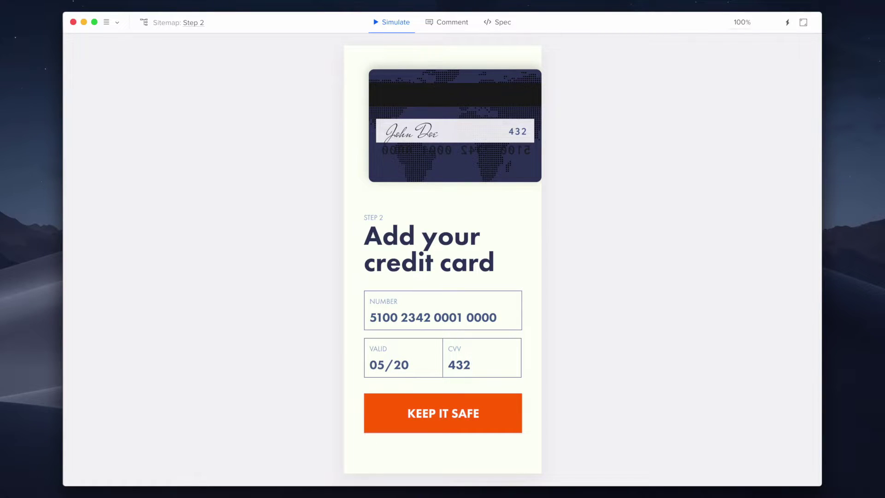
left_click(492, 409)
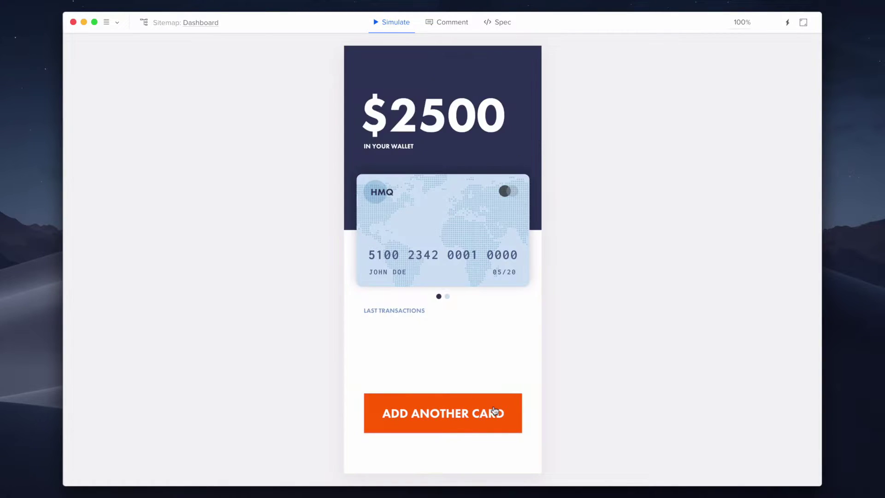
Flip the Dashboard card to its back and then to its front again
left_click(447, 296)
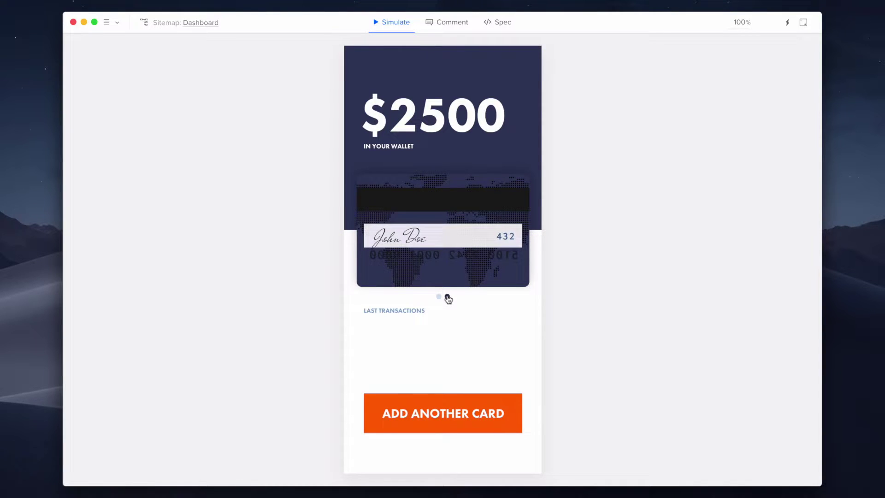
left_click(447, 297)
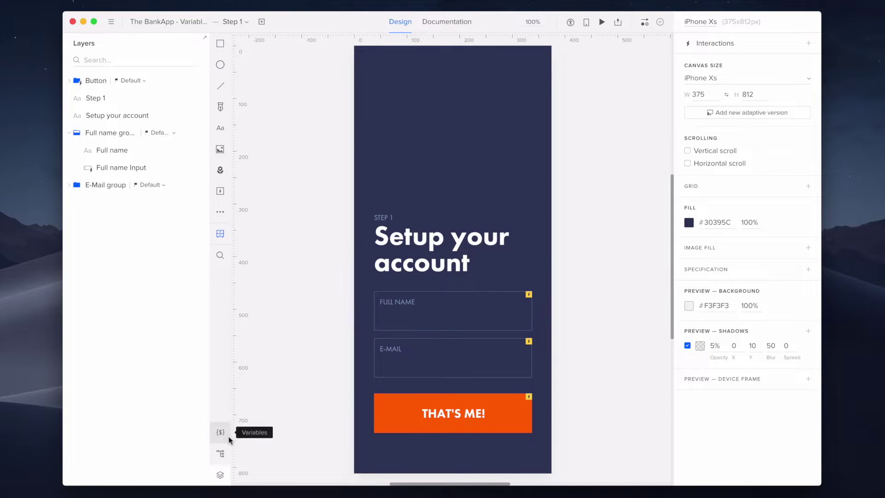
Add a prototype variable named 'name', then select the THAT'S ME! button
left_click(228, 438)
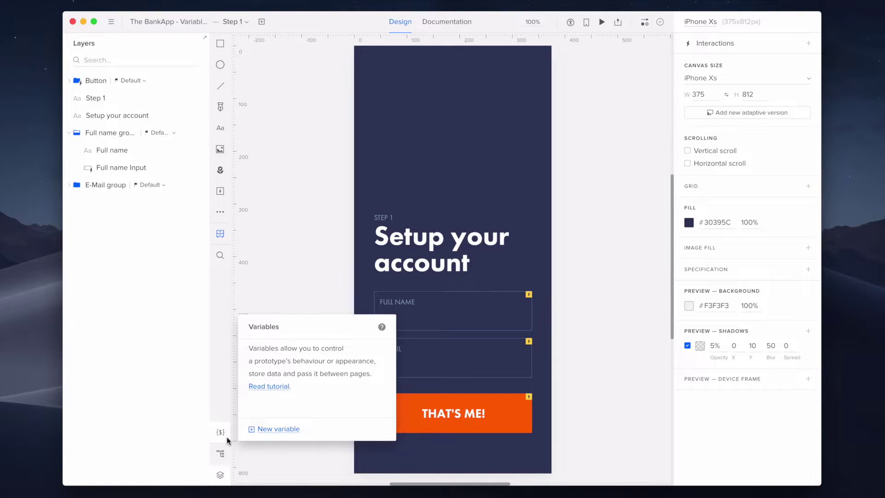
left_click(266, 430)
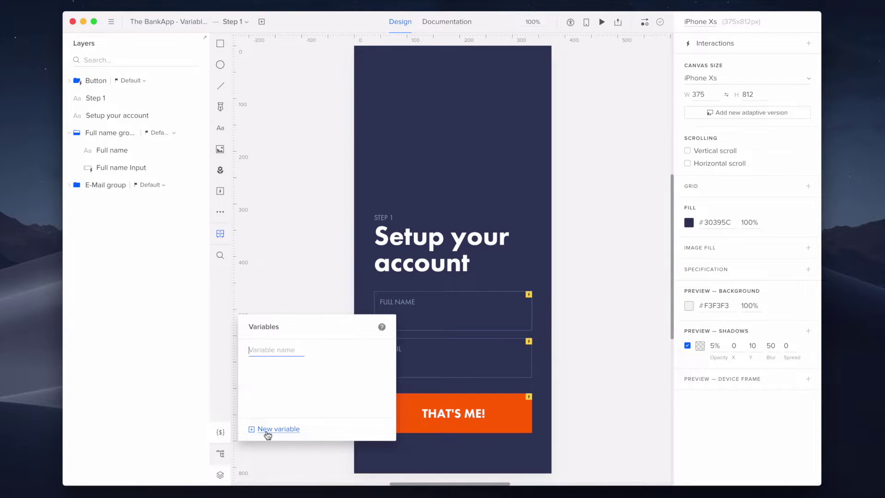
type("name")
key("Return")
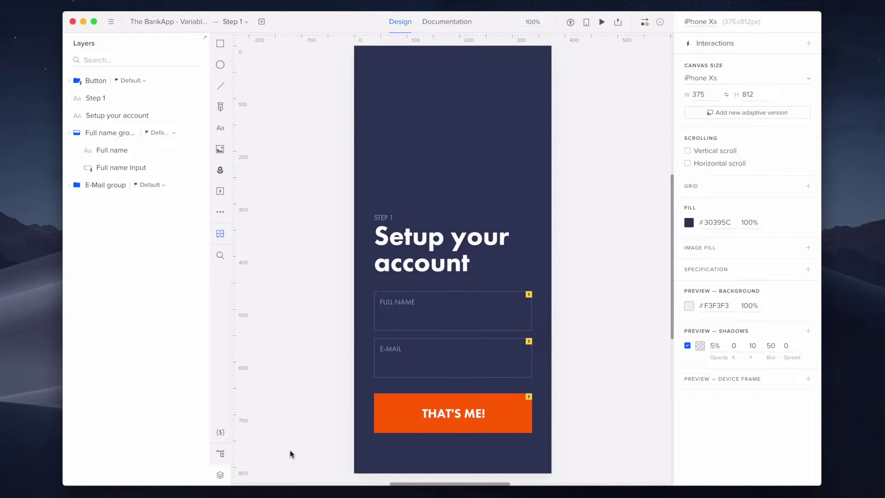
left_click(489, 427)
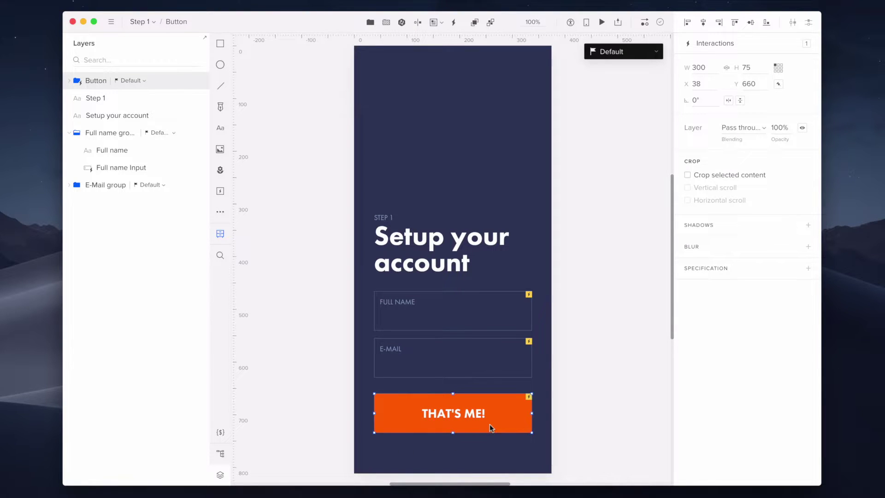
Add a Set variable interaction storing the Full name Input content in 'name'
left_click(742, 50)
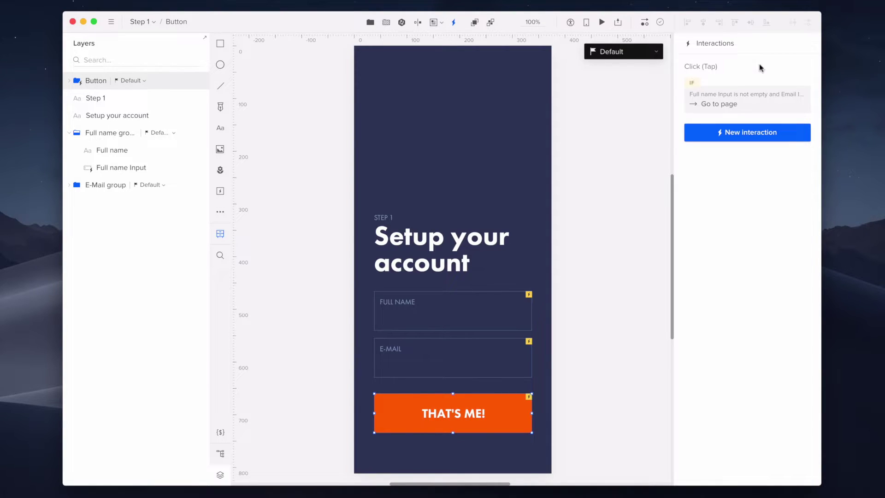
left_click(793, 138)
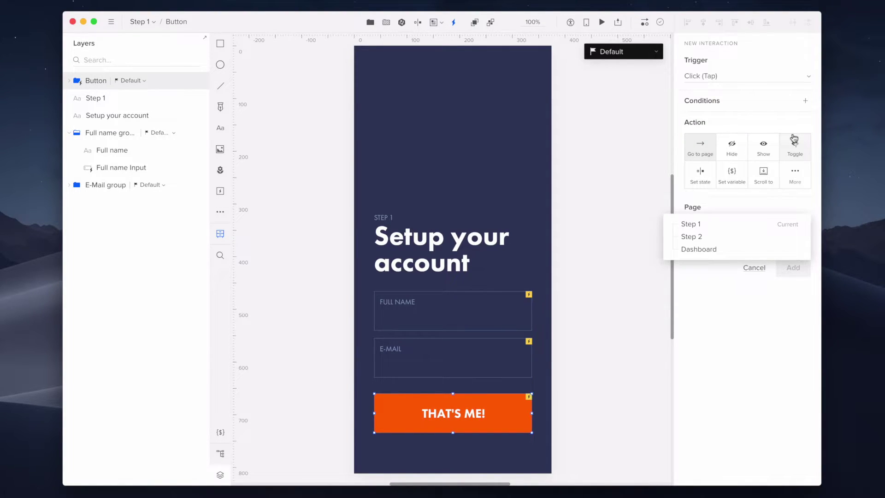
left_click(743, 171)
left_click(745, 170)
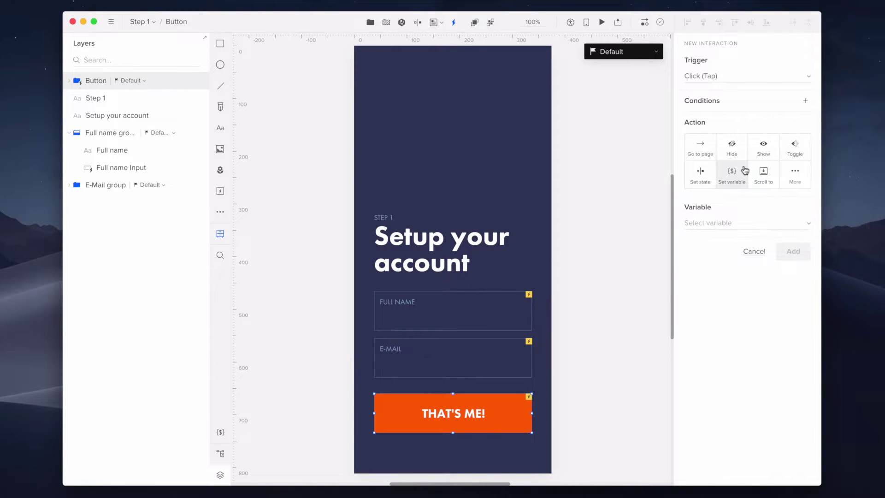
left_click(750, 223)
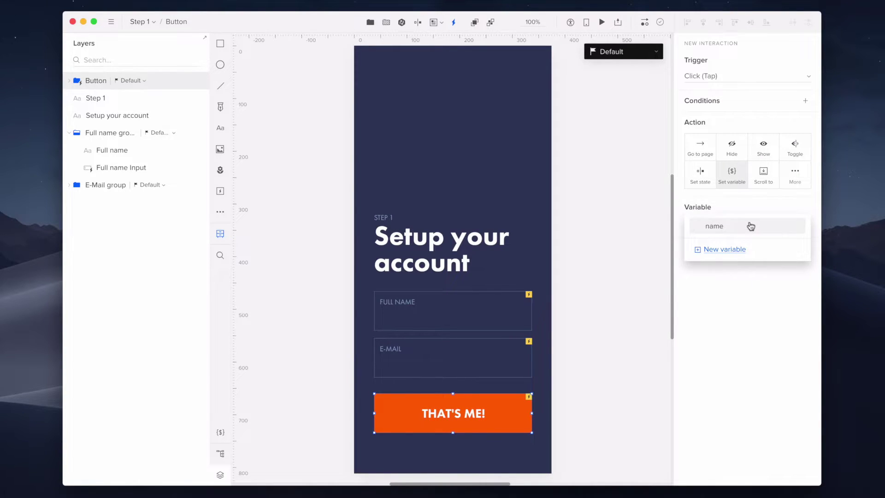
left_click(750, 226)
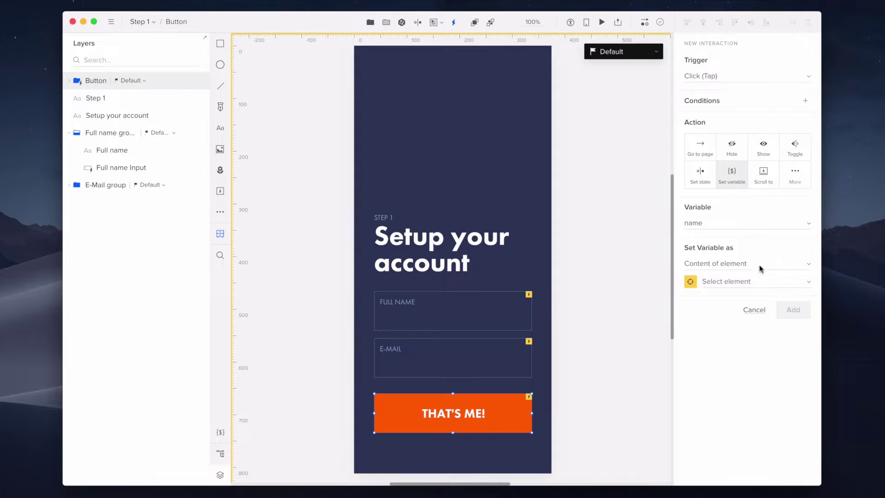
left_click(764, 282)
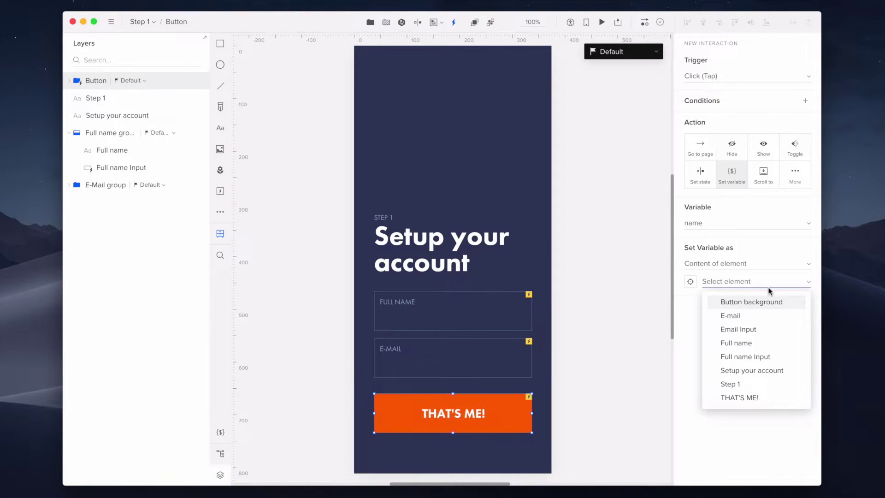
left_click(777, 355)
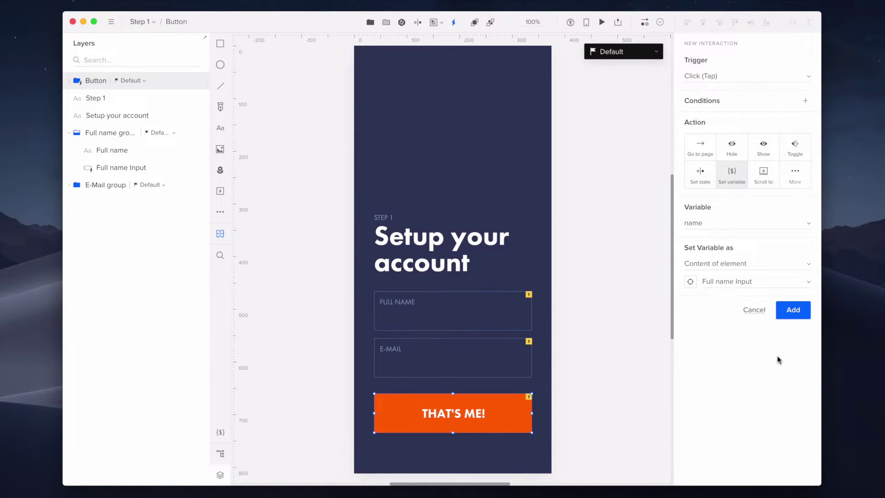
left_click(793, 310)
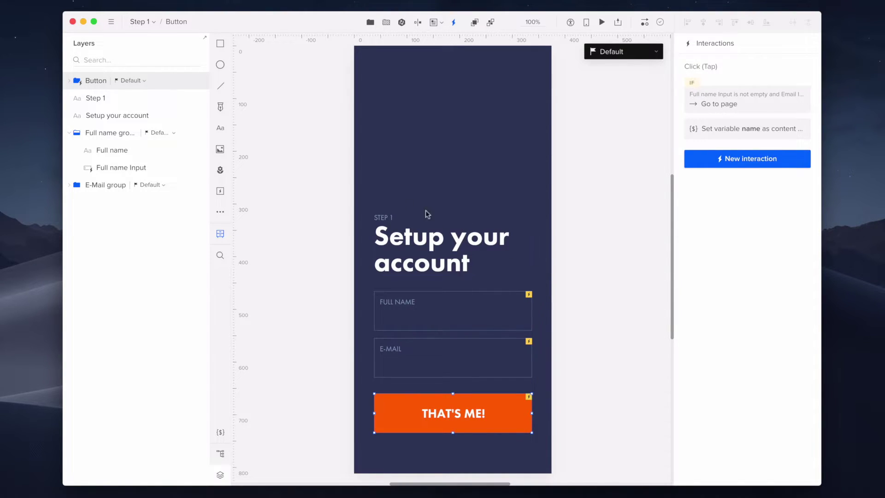
Switch to the Step 2 page and expand the CC group in Layers
left_click(151, 26)
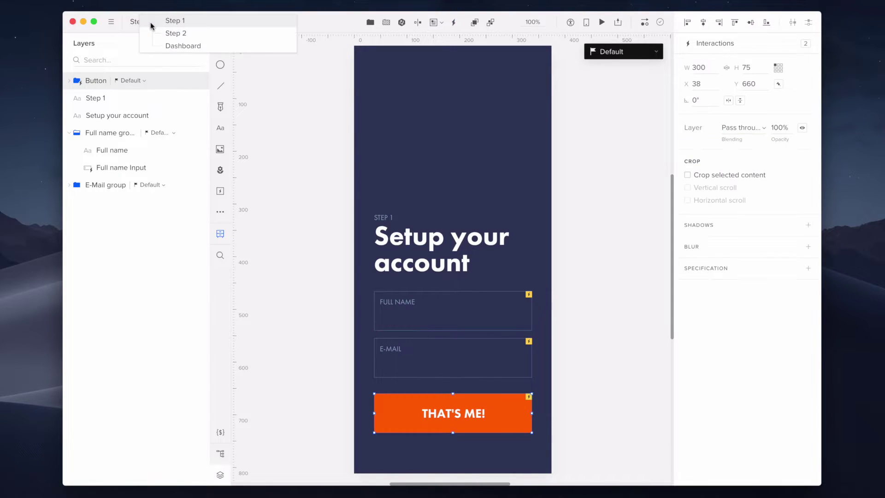
key("Down")
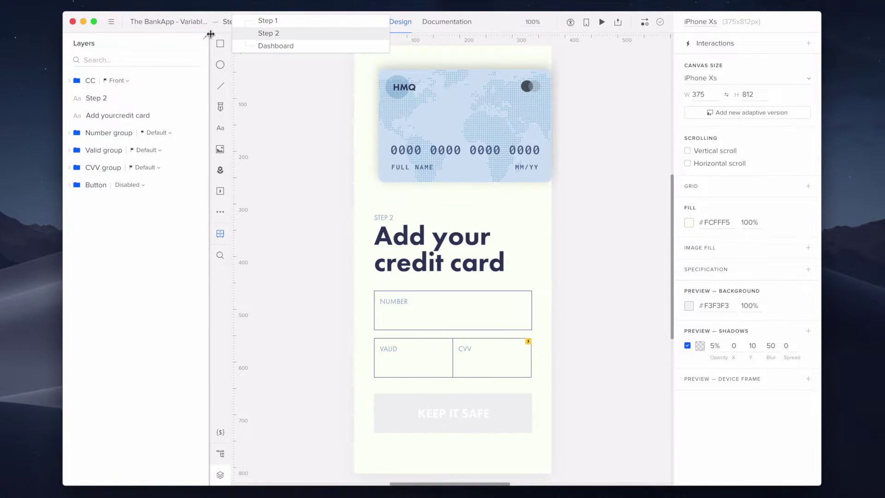
left_click(69, 82)
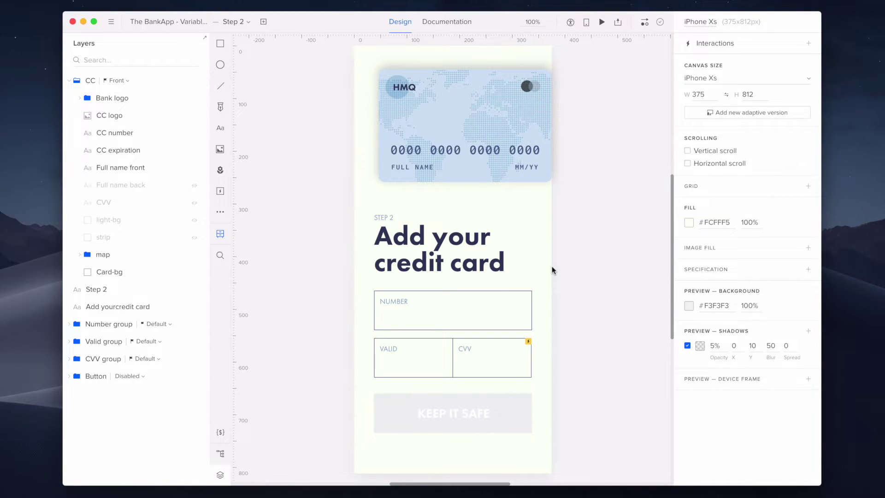
Add a Page is loaded interaction setting Full name front's content to the 'name' variable
left_click(749, 50)
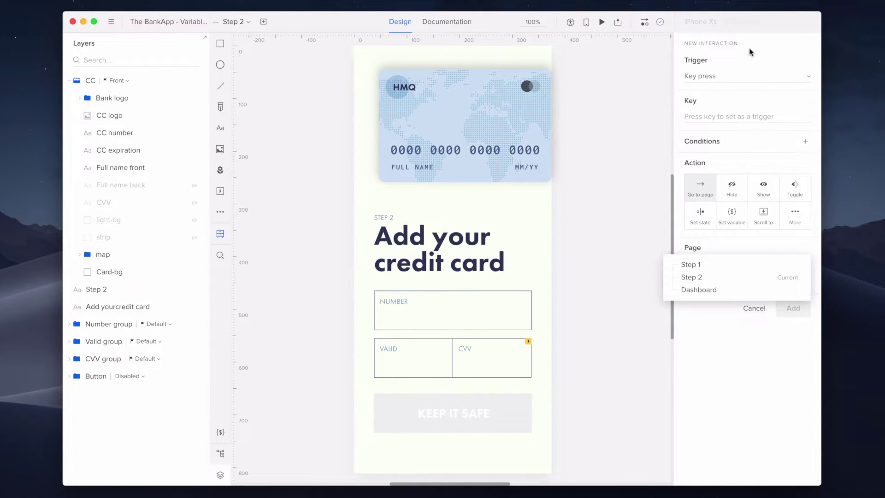
left_click(750, 76)
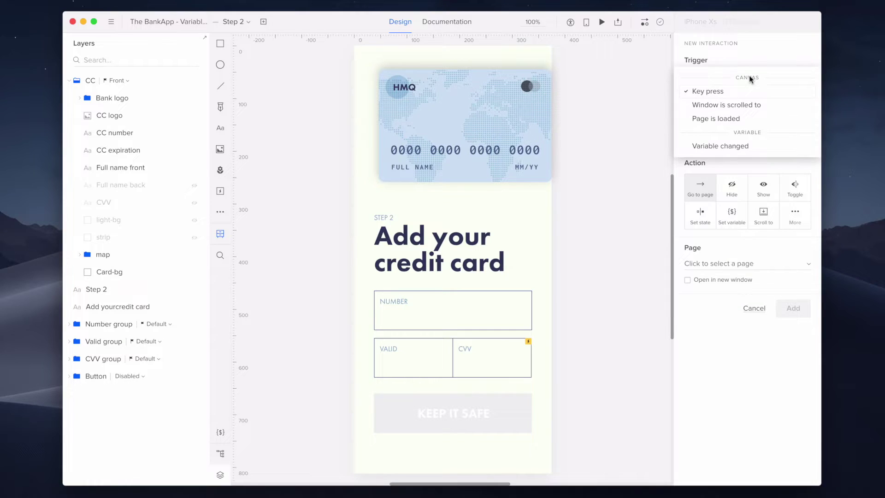
left_click(759, 122)
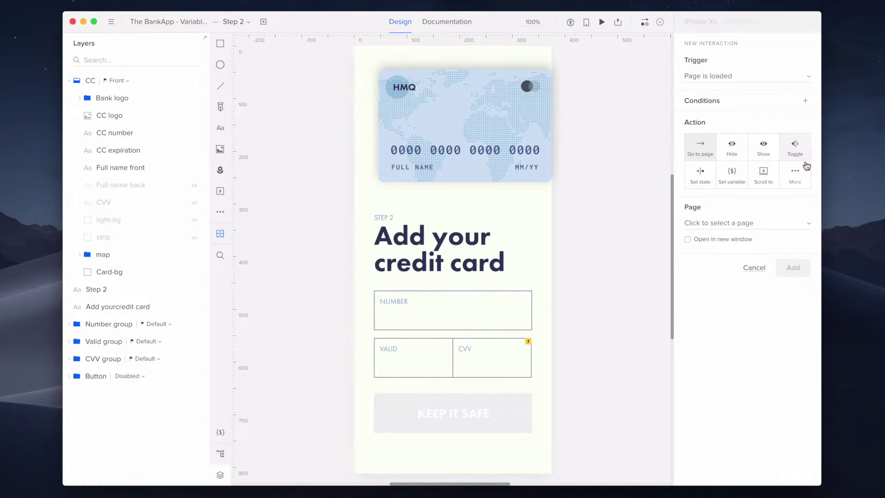
left_click(809, 172)
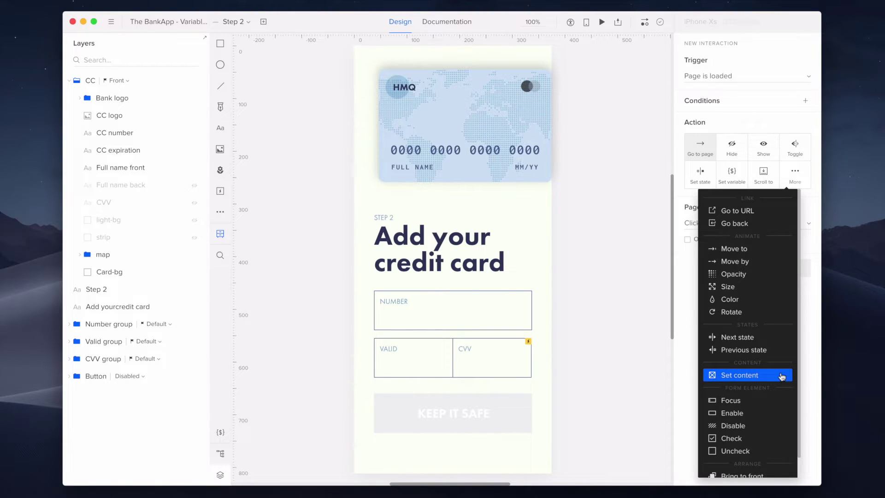
left_click(782, 377)
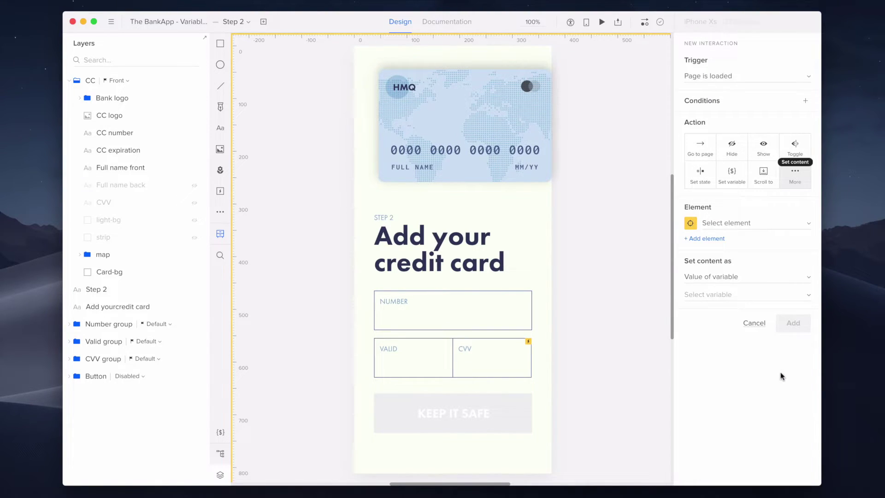
left_click(763, 224)
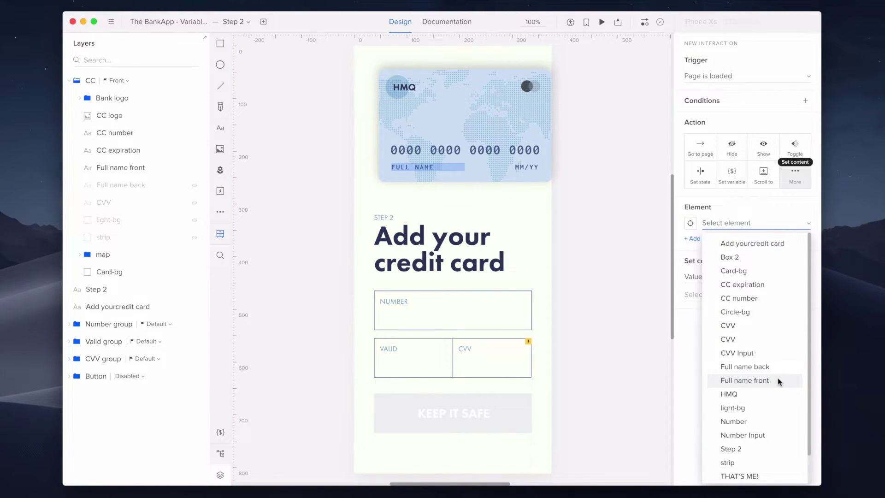
left_click(779, 381)
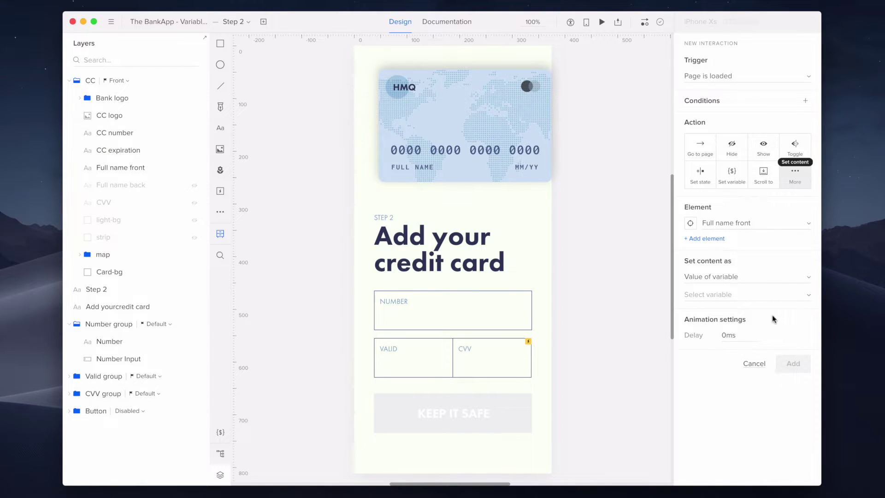
left_click(777, 297)
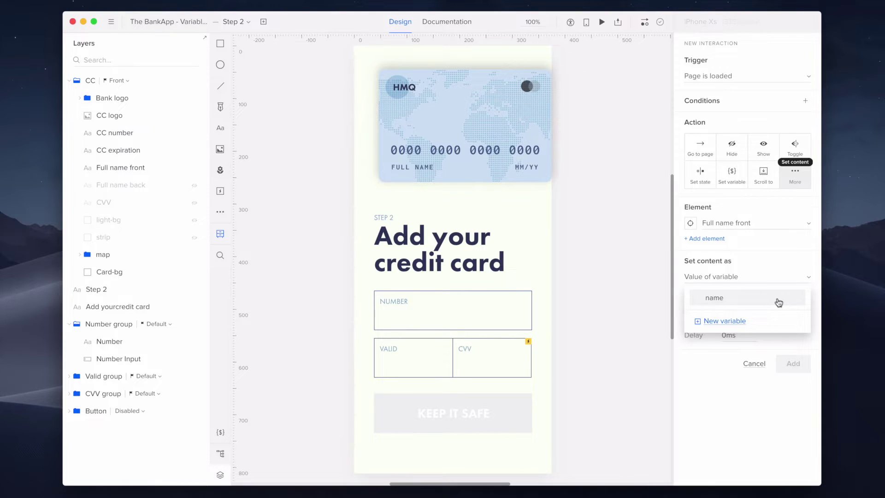
left_click(778, 299)
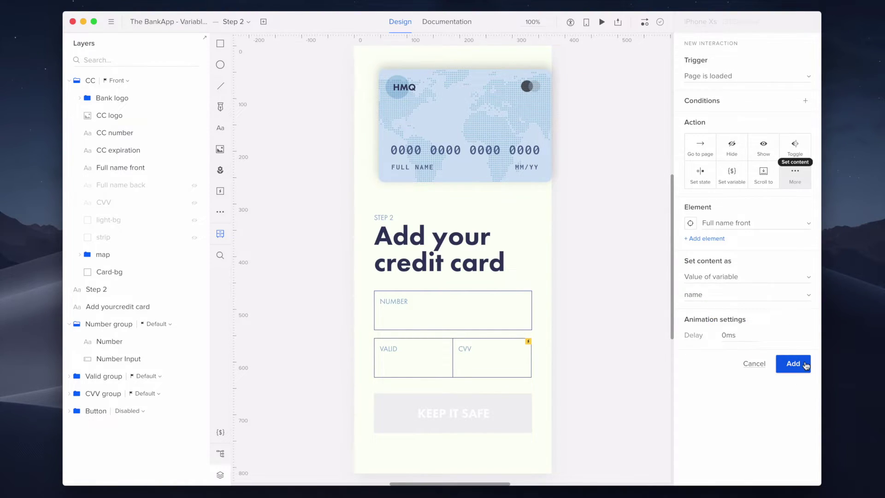
left_click(805, 365)
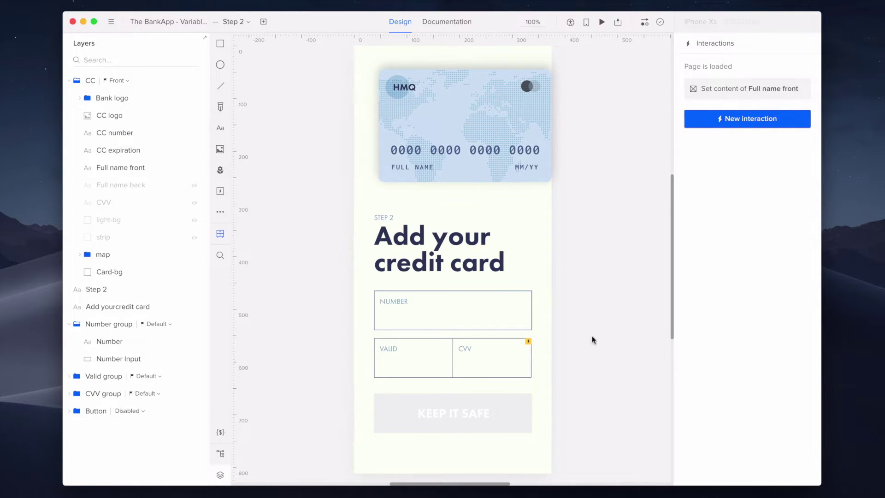
Give Number Input a Change interaction saving its content into a new 'number' variable
left_click(518, 320)
left_click(754, 51)
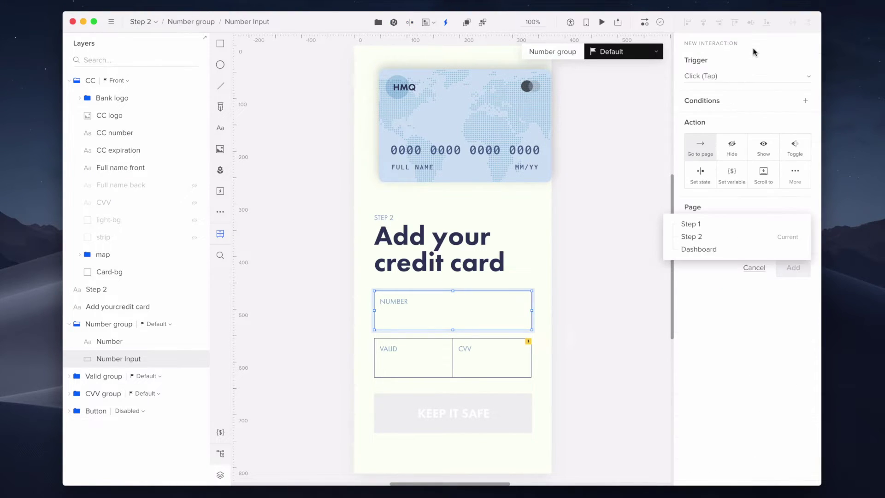
left_click(746, 77)
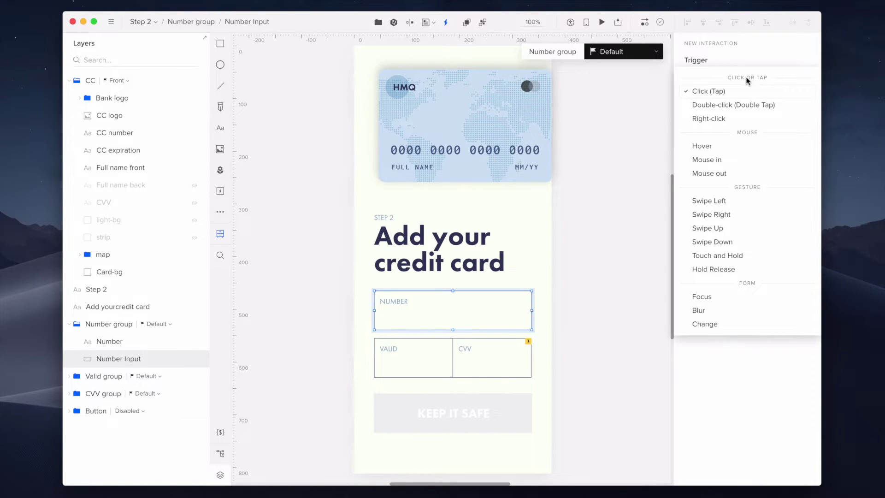
left_click(747, 324)
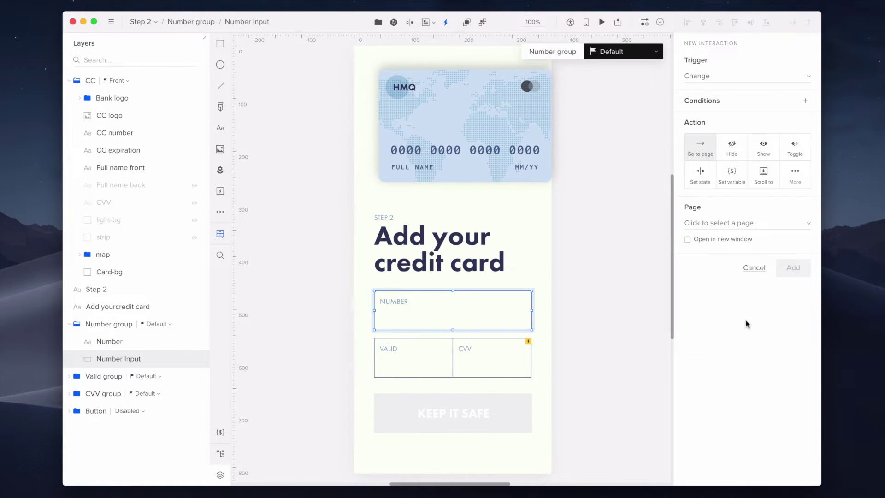
left_click(738, 188)
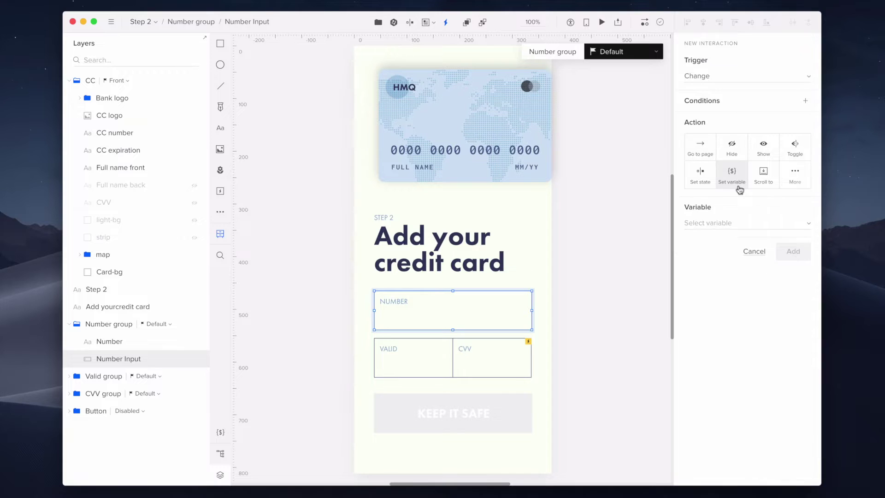
left_click(737, 223)
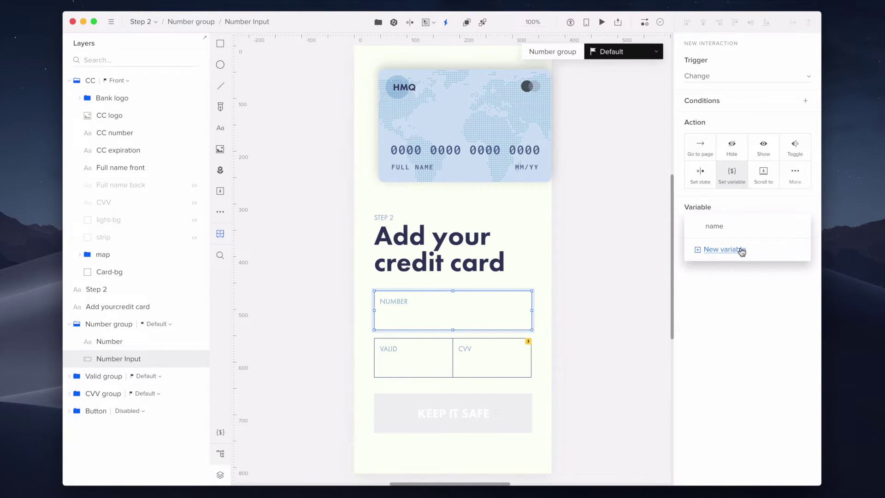
left_click(742, 250)
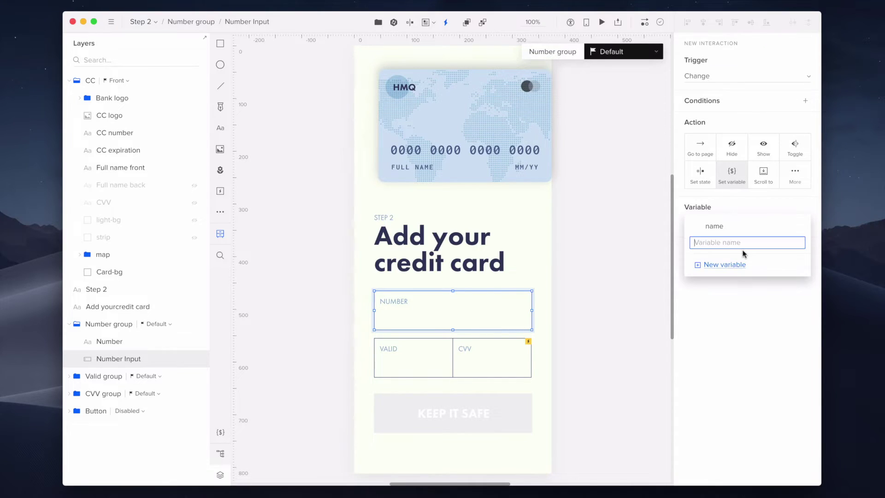
type("number")
key("Return")
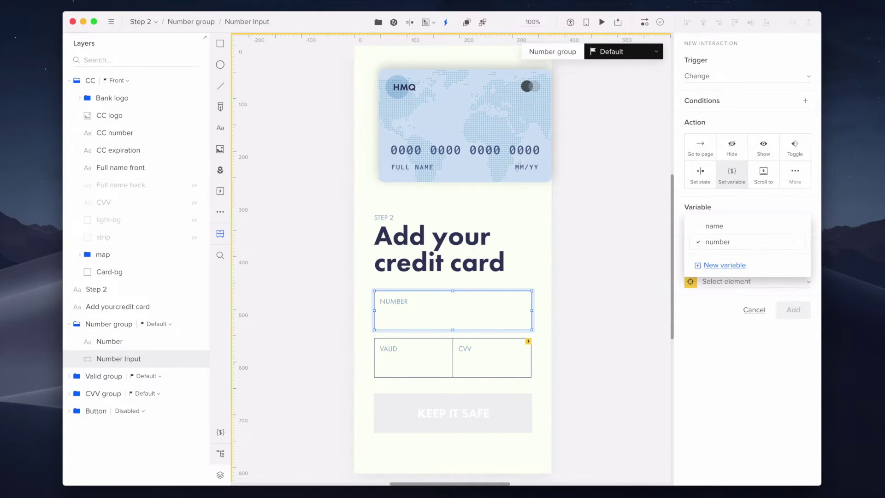
left_click(762, 246)
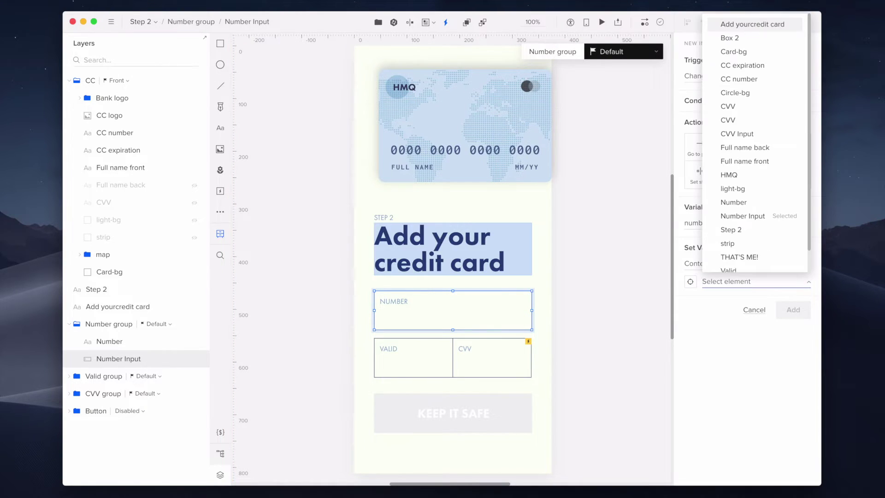
left_click(742, 215)
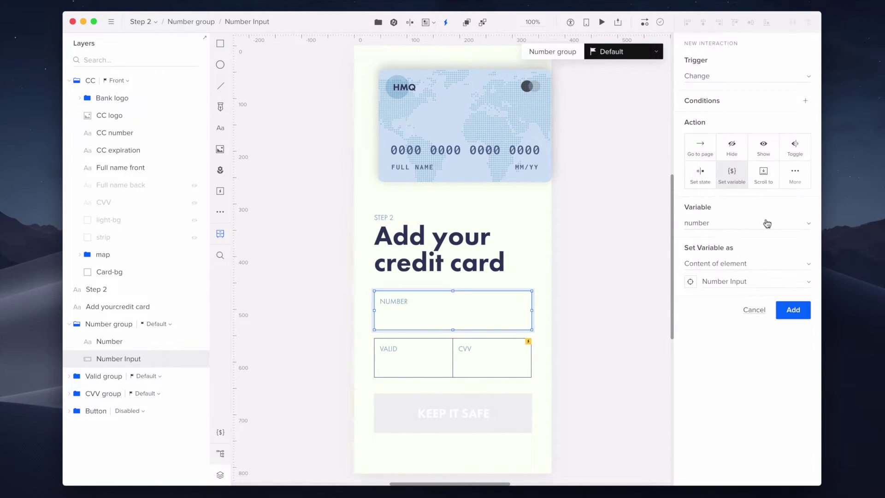
left_click(798, 310)
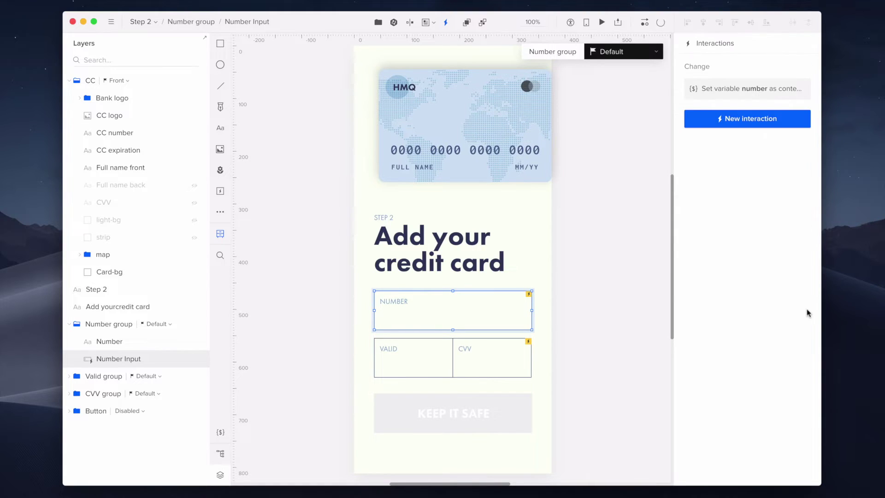
Add a second Change interaction setting CC number's content to the 'number' variable
left_click(791, 124)
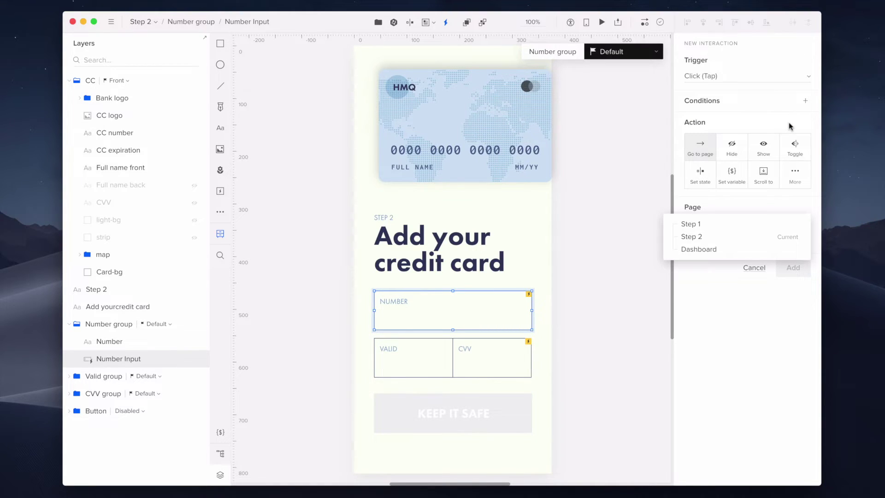
left_click(782, 77)
left_click(782, 77)
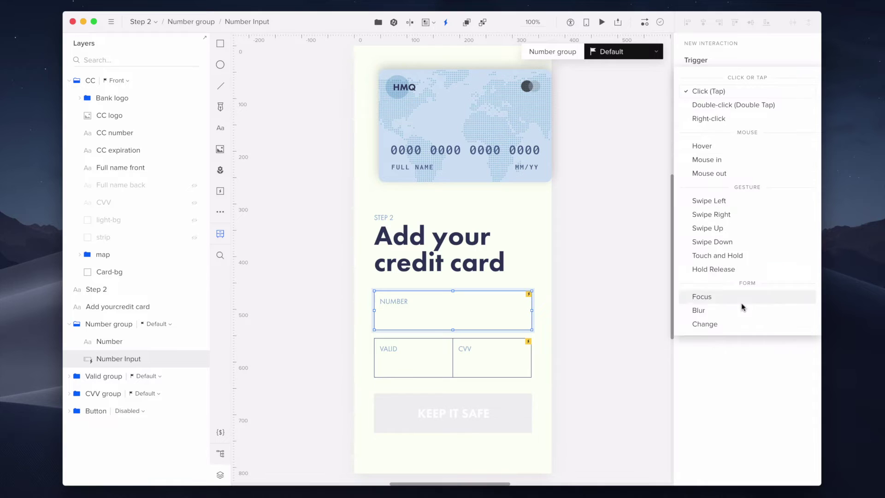
left_click(743, 325)
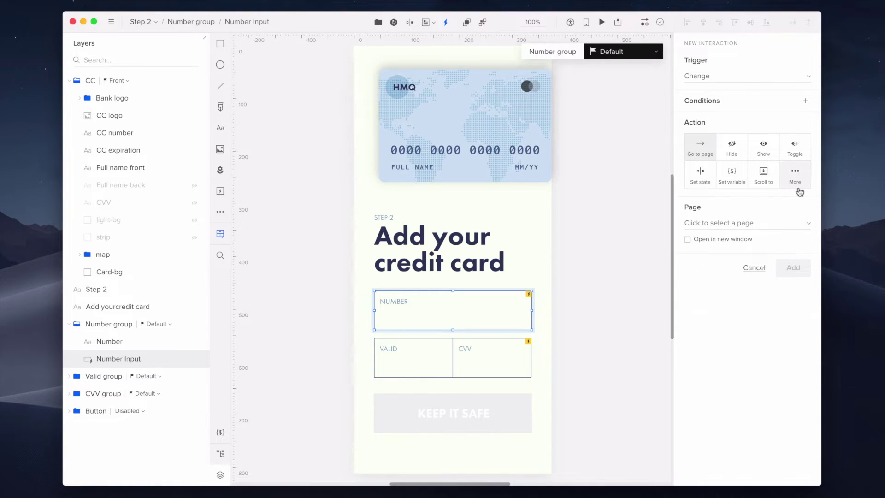
left_click(798, 191)
left_click(774, 387)
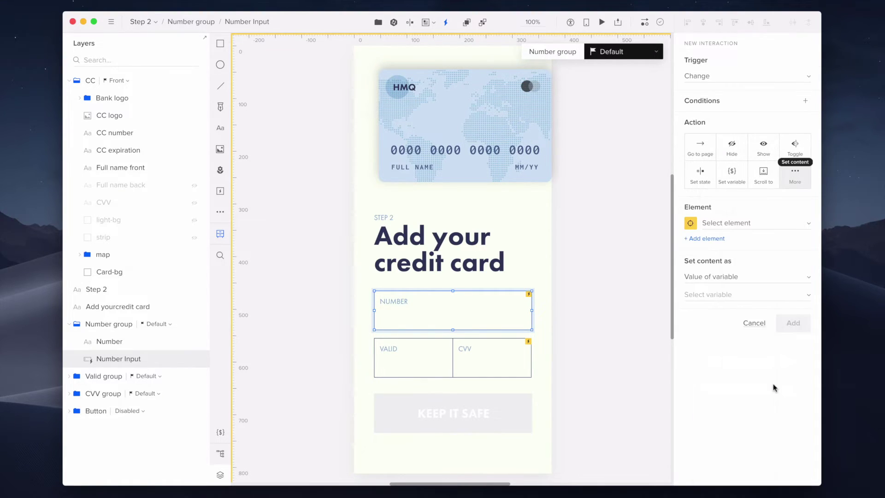
left_click(751, 223)
left_click(767, 304)
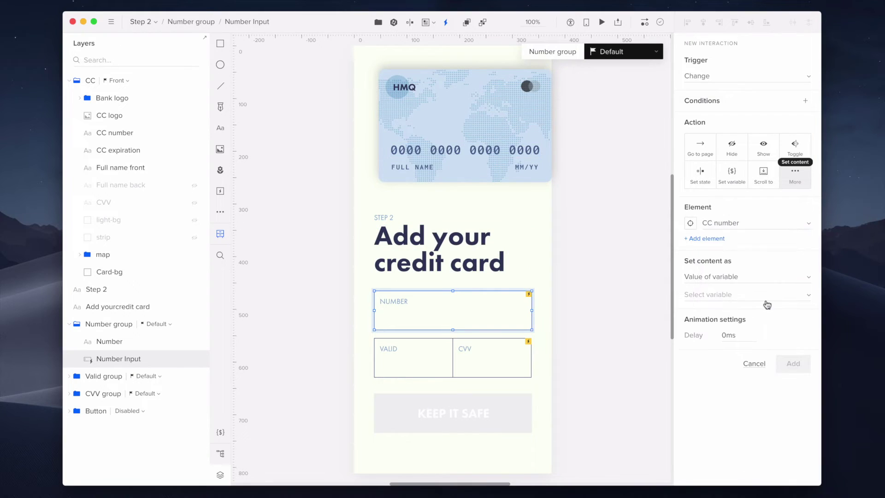
left_click(767, 305)
left_click(766, 312)
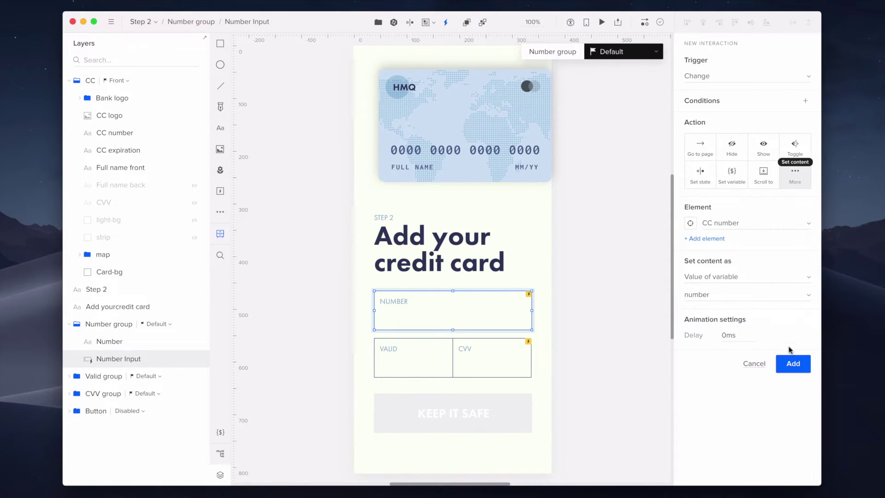
left_click(804, 360)
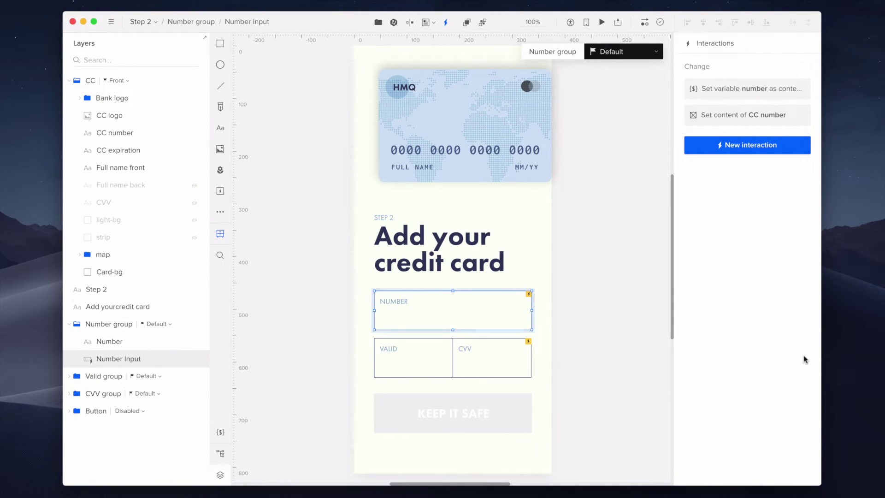
left_click(155, 22)
On Dashboard, add a page-load interaction filling Full name front from the 'name' variable
left_click(210, 48)
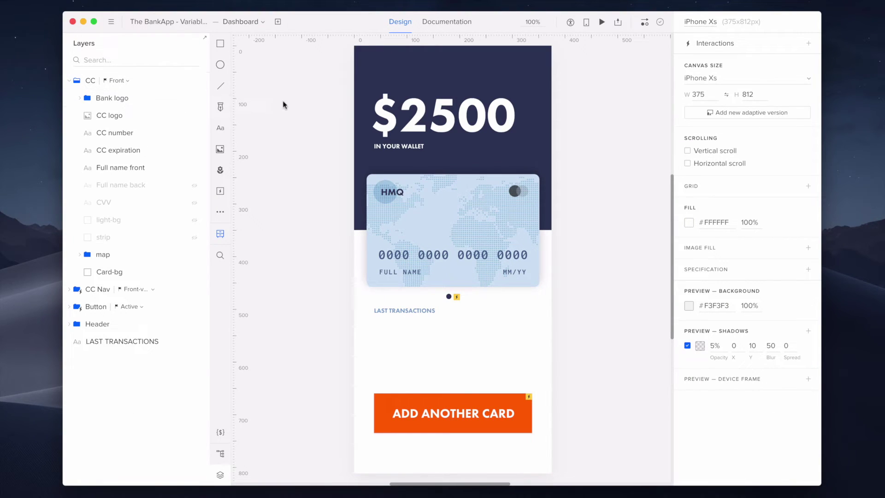
left_click(747, 51)
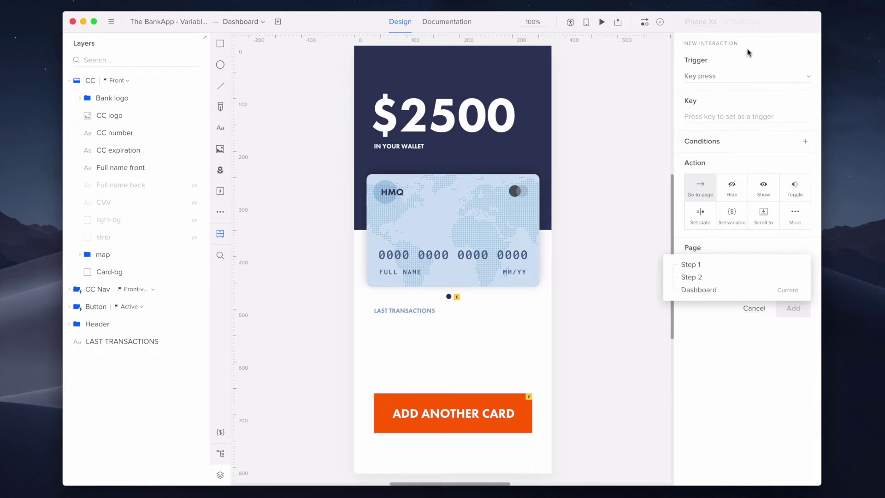
left_click(749, 72)
left_click(750, 75)
left_click(755, 121)
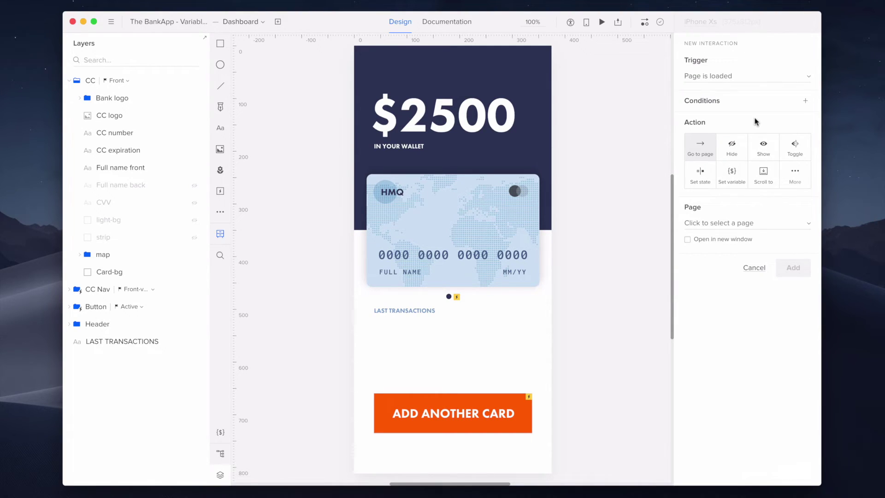
left_click(805, 175)
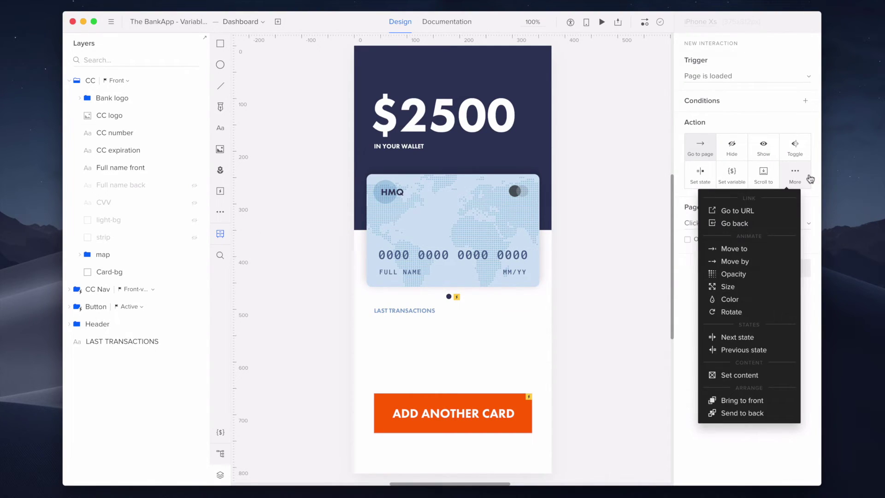
left_click(779, 375)
left_click(772, 223)
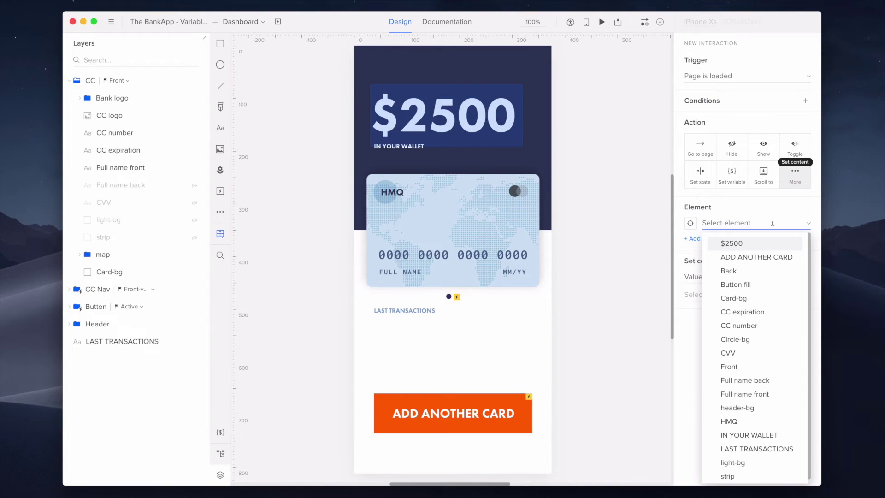
left_click(778, 394)
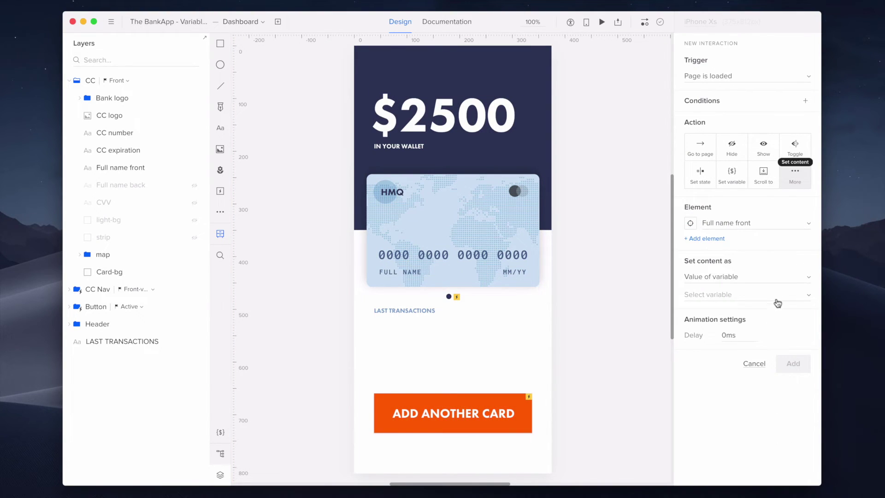
left_click(777, 295)
left_click(779, 299)
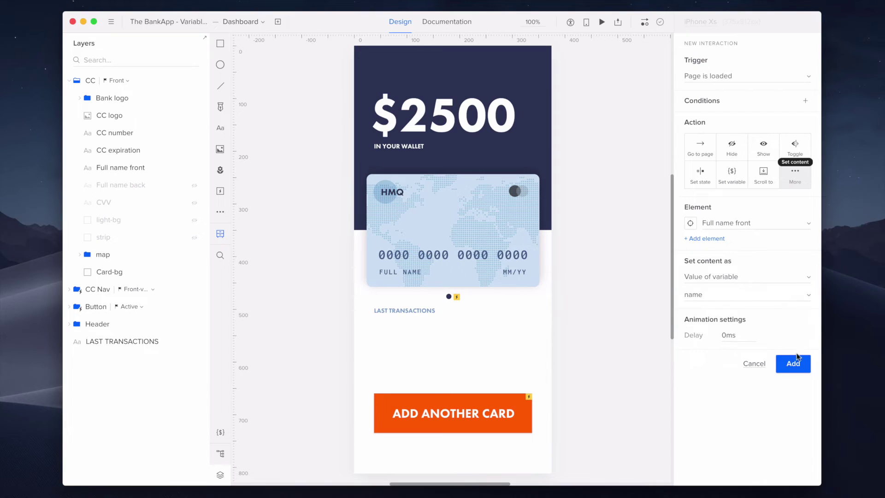
left_click(805, 364)
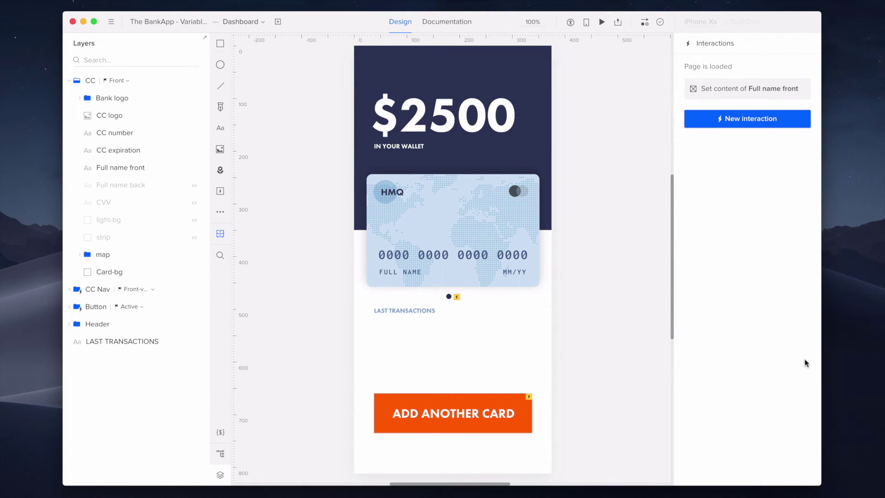